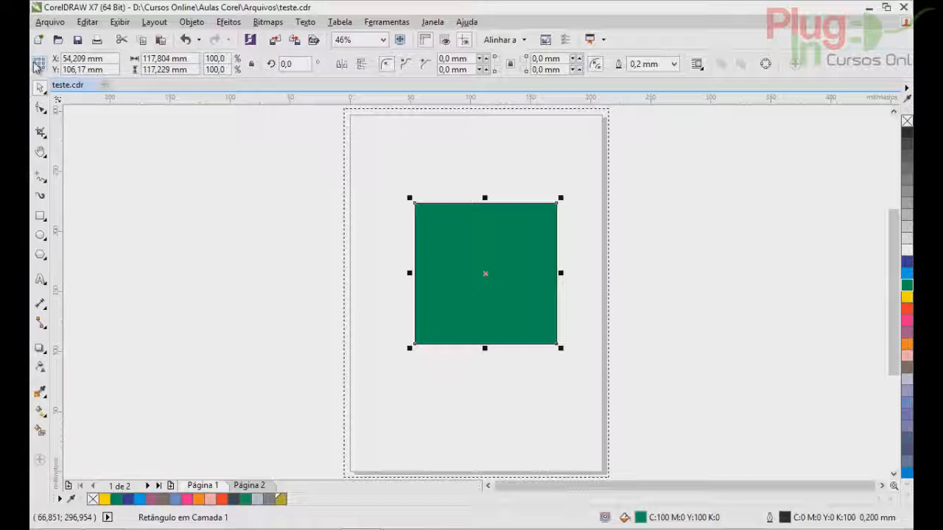
Step: Set the green square's object origin to its center point
left_click(39, 65)
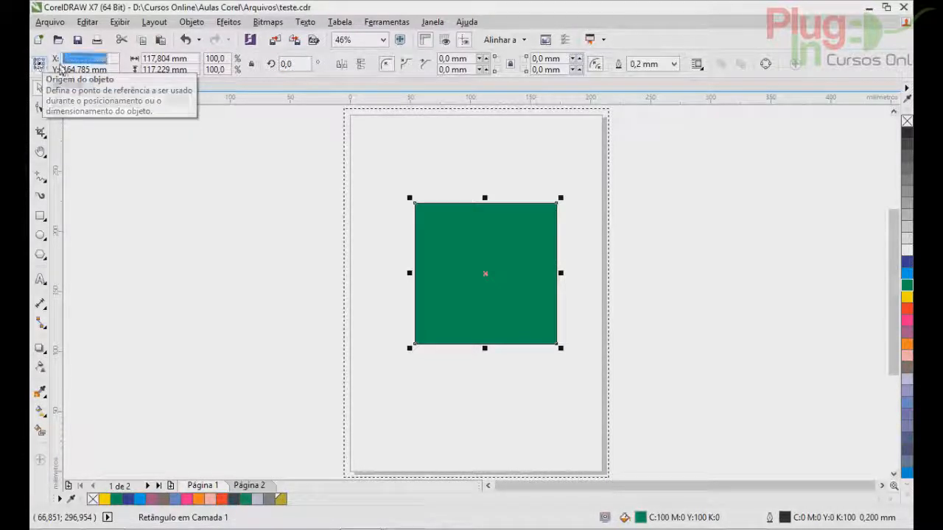
left_click(108, 59)
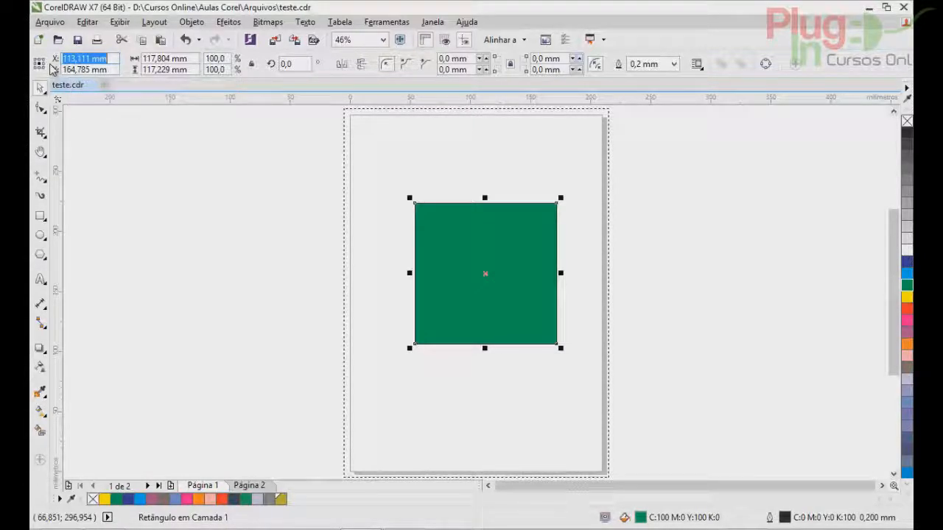
key("Tab")
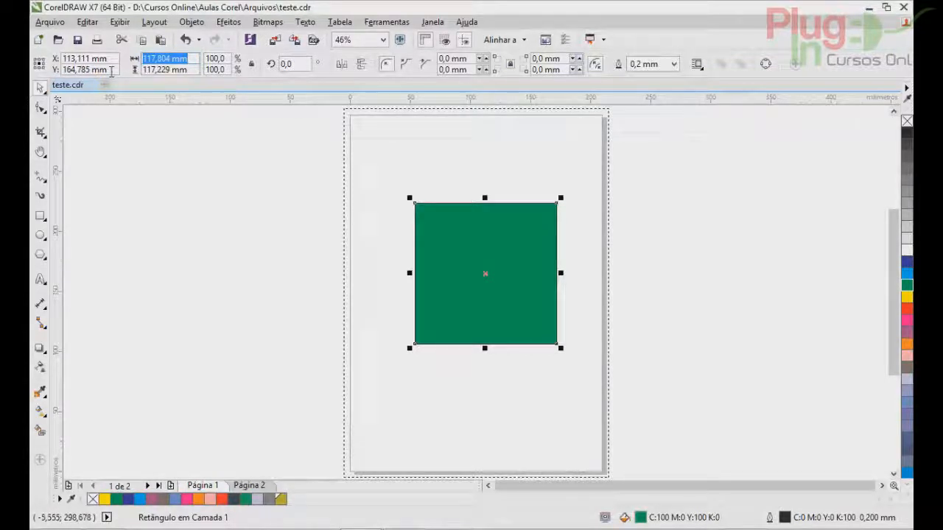
Step: Position the green square's center at X 0 mm and Y 0 mm
double_click(85, 59)
type("0")
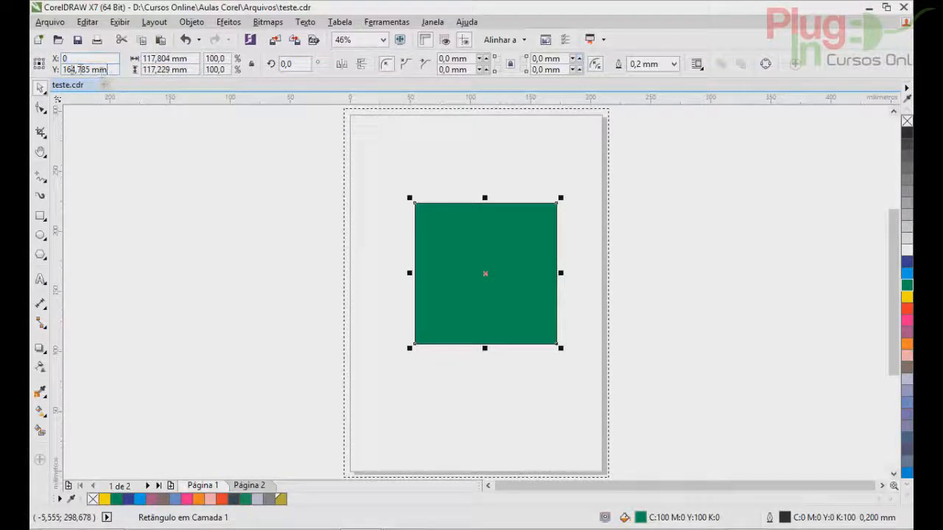
key("Return")
left_click(105, 71)
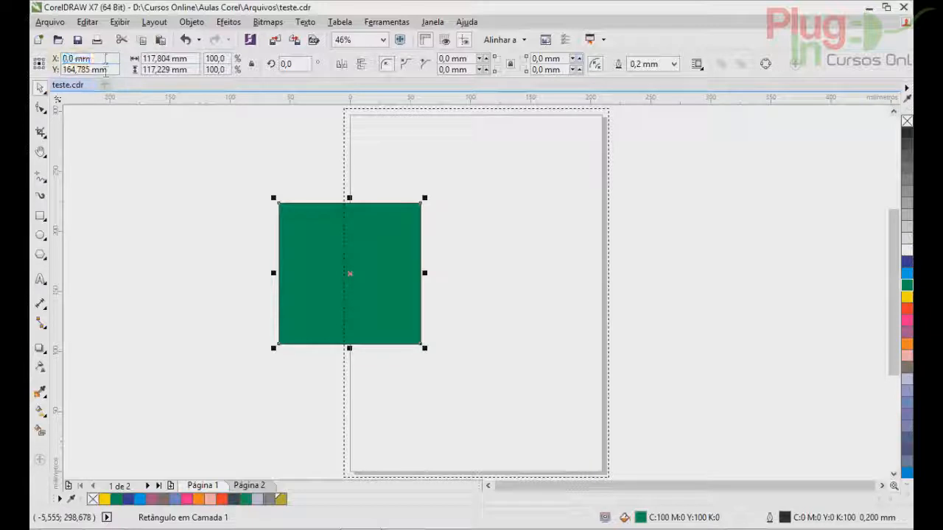
double_click(104, 58)
left_click(112, 69)
type("0")
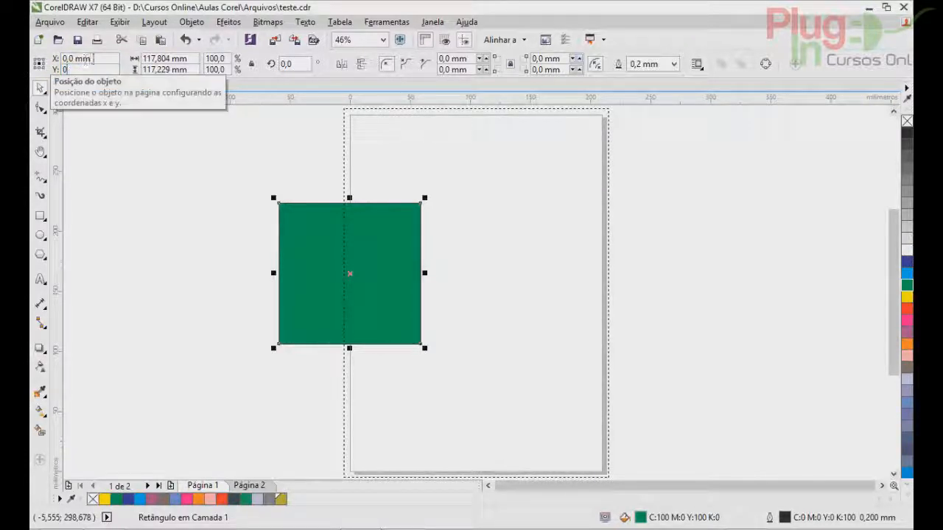
key("Return")
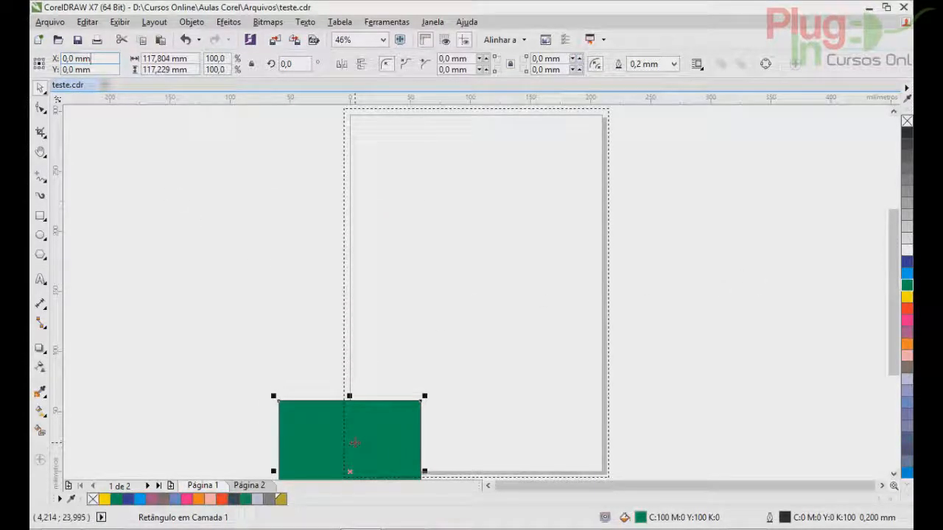
Step: Move the green square back onto the page, with its center at about X 83 mm and Y 157 mm
left_click_drag(354, 443, 454, 257)
left_click(43, 67)
left_click(94, 58)
left_click(36, 60)
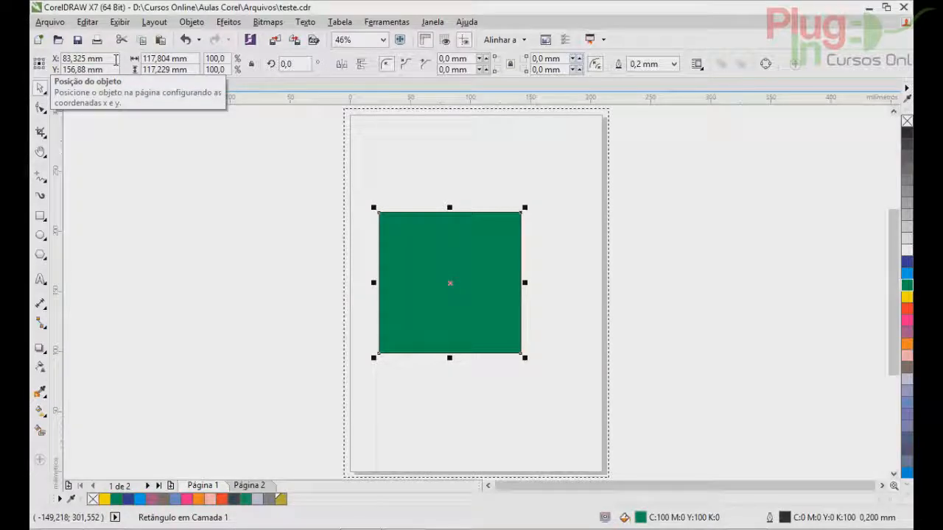
Step: Resize the green square to 200 mm wide and 20 mm high
left_click_drag(143, 58, 196, 59)
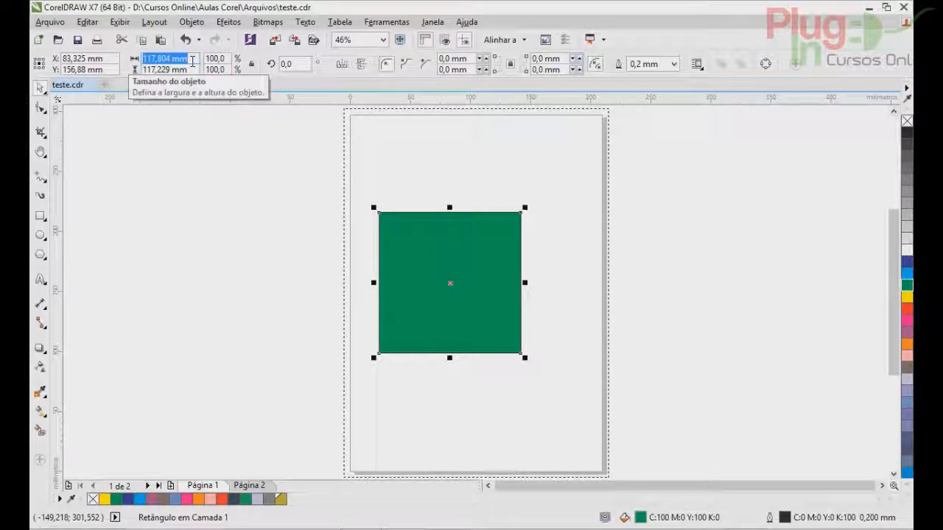
type("200")
key("Tab")
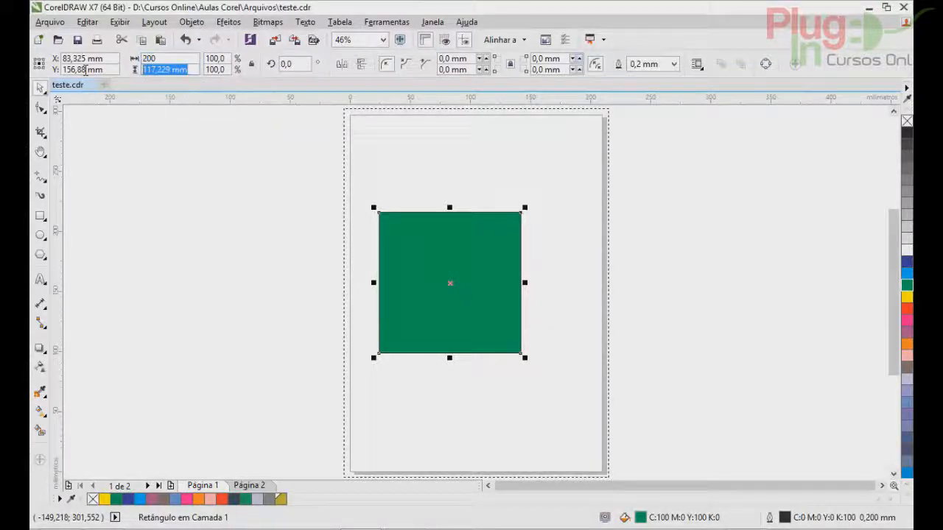
type("20")
key("Return")
left_click_drag(193, 71, 118, 69)
type("02")
key("Return")
double_click(186, 61)
type("0")
key("BackSpace")
type("200")
left_click(189, 67)
left_click_drag(189, 67, 118, 71)
type("20")
key("Return")
Step: Set both the width and the height of the green rectangle to 200 mm
double_click(188, 60)
type("0")
key("BackSpace")
type("200")
left_click(190, 69)
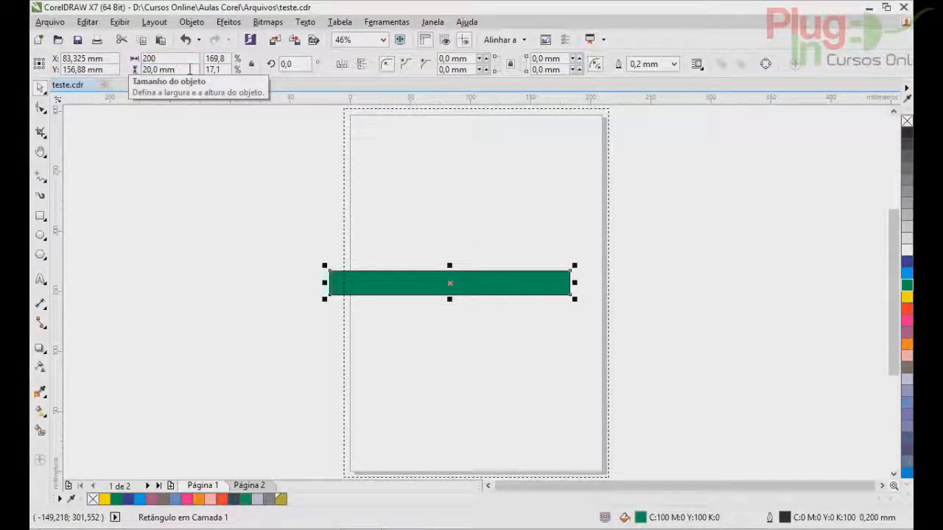
left_click(190, 65)
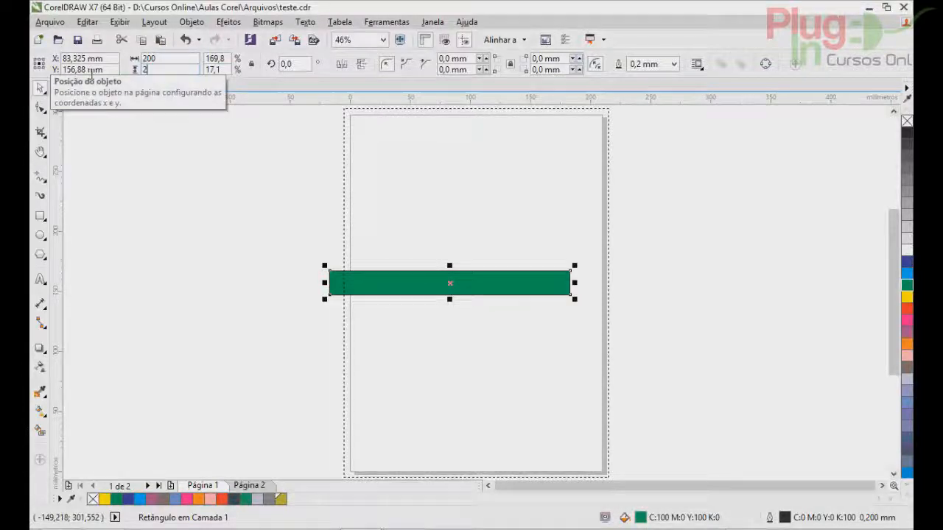
type("200")
key("Return")
Step: Set the green square's horizontal and vertical scale factors to 100%
left_click(213, 59)
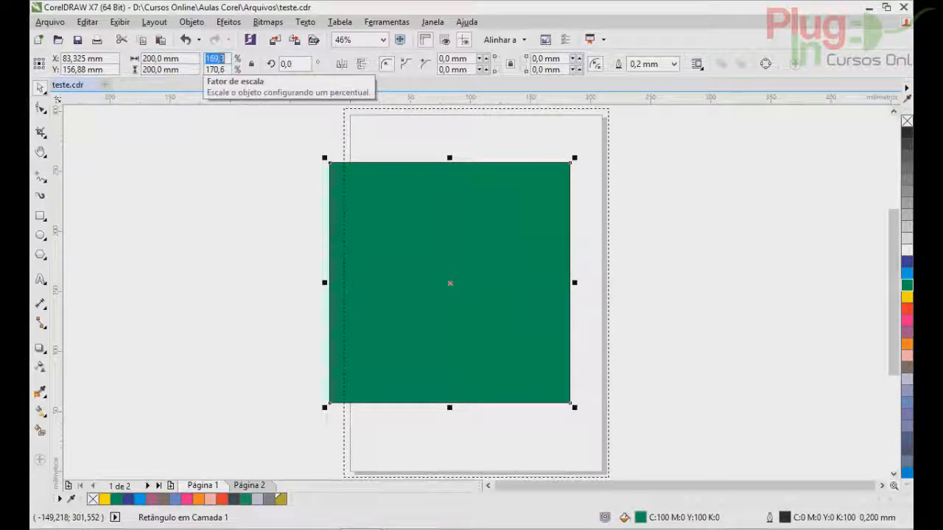
left_click(226, 70)
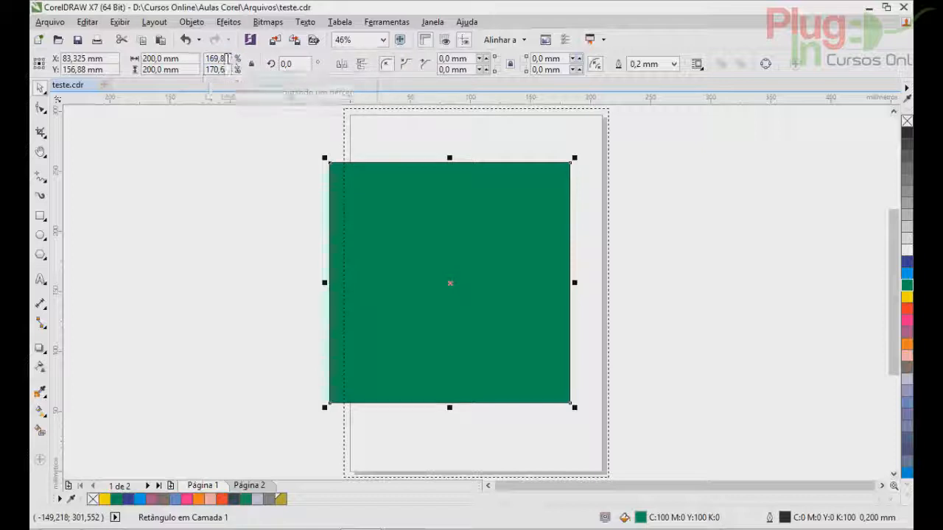
double_click(215, 58)
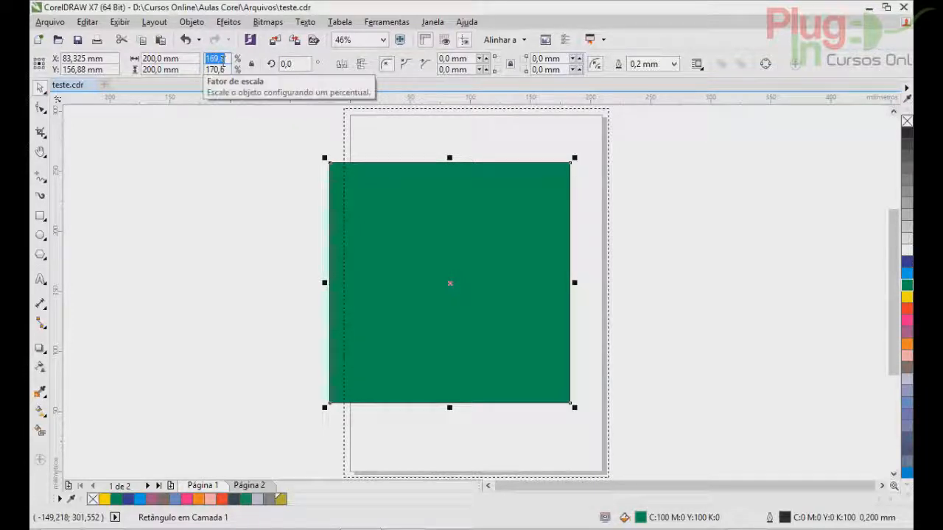
type("100")
key("Return")
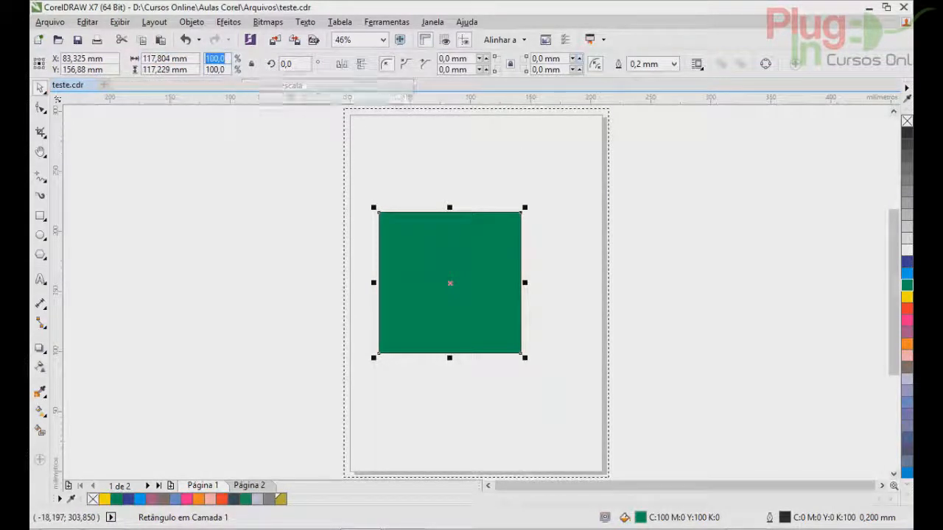
left_click(175, 57)
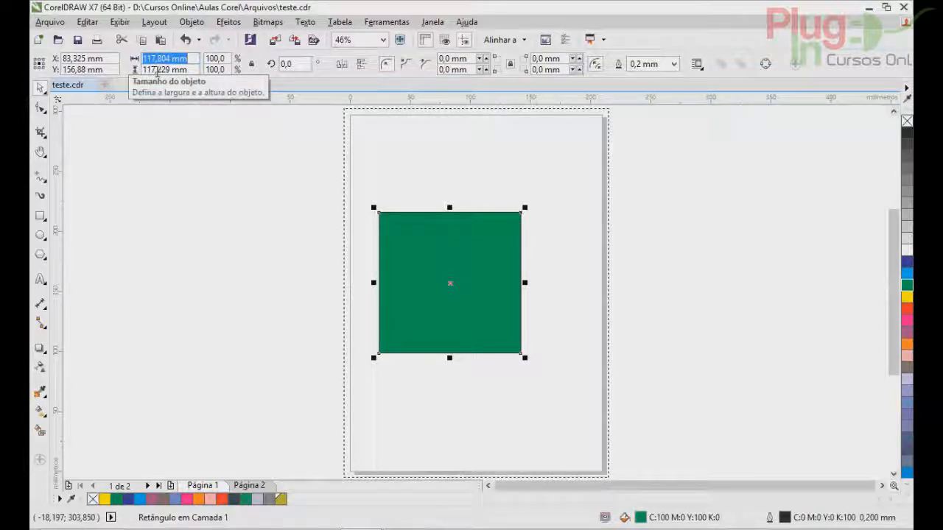
left_click(198, 40)
left_click(199, 40)
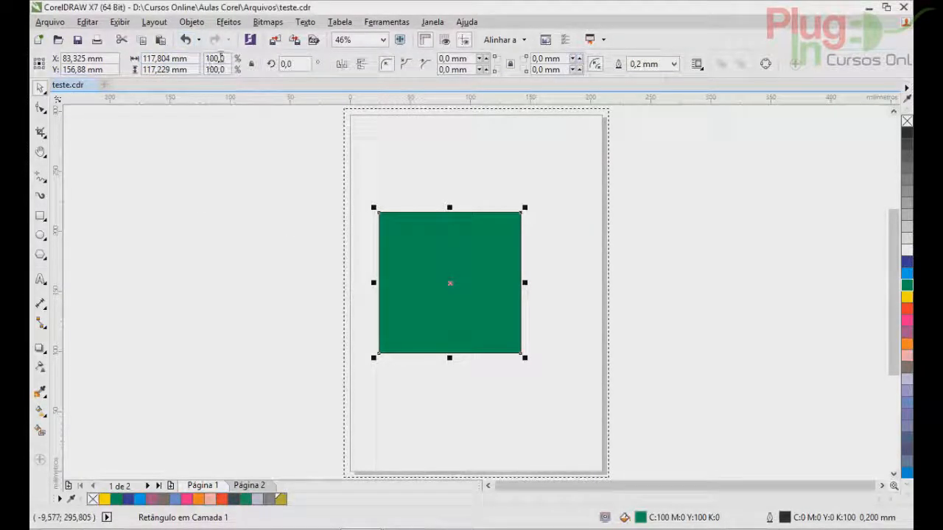
Step: Scale the green square to 50% in both width and height
left_click(220, 57)
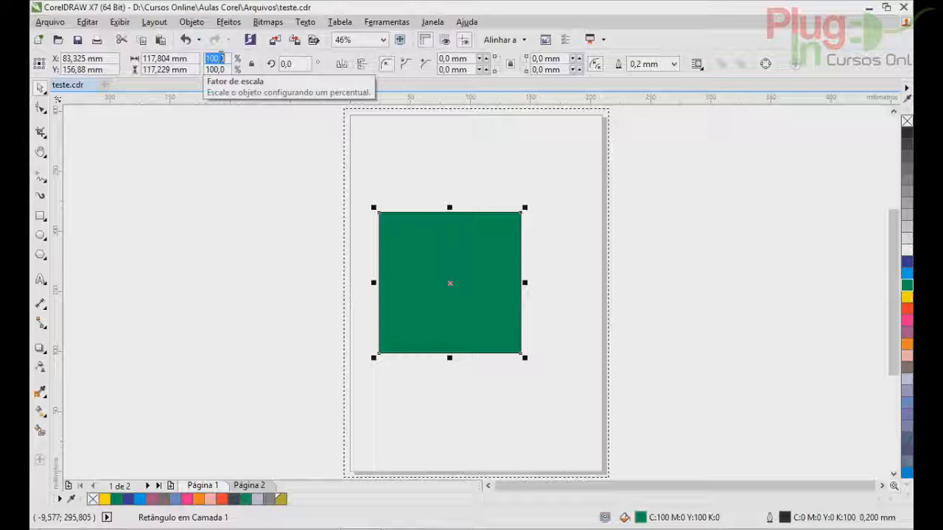
type("50")
key("Tab")
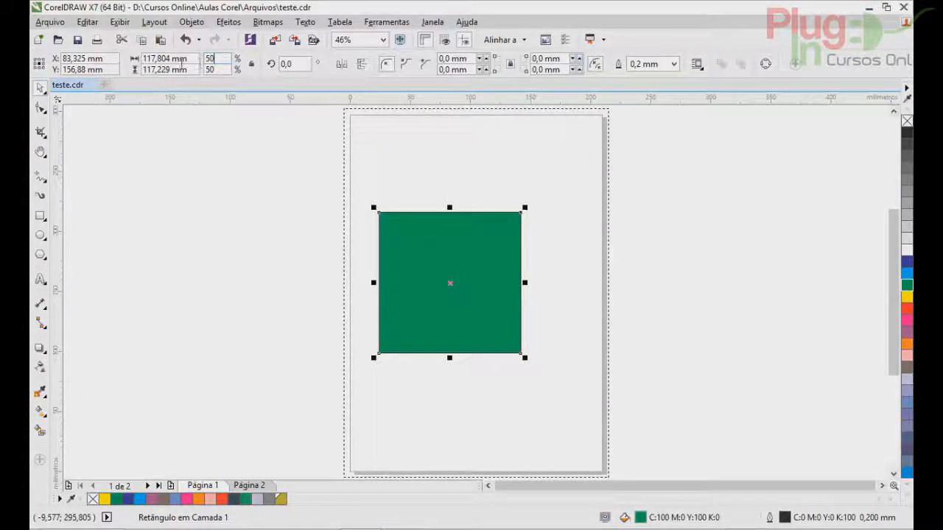
key("Return")
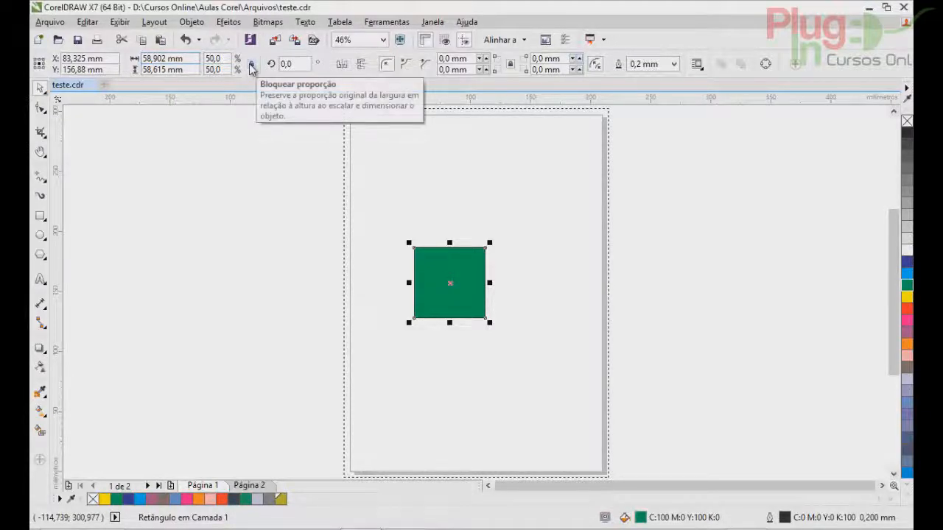
Step: Lock the green square's proportions and set its width to 500 mm
left_click_drag(184, 59, 73, 64)
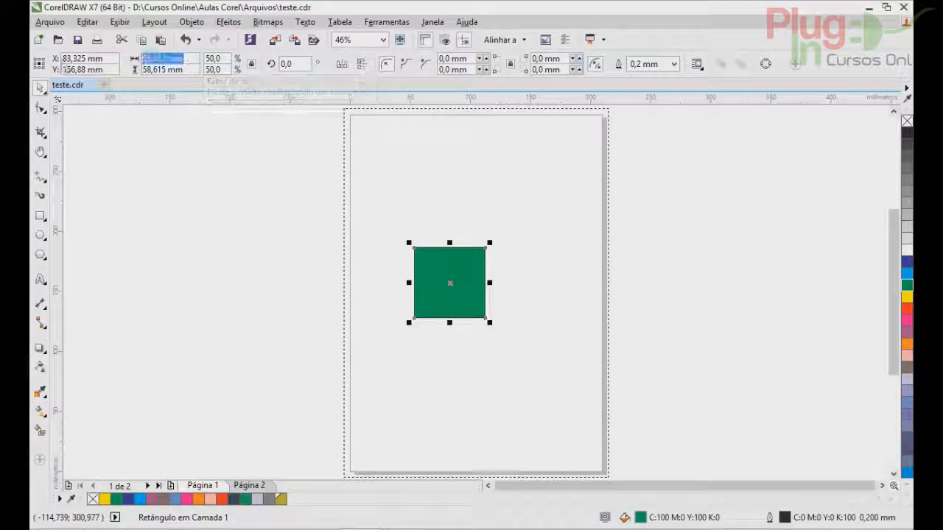
type("5")
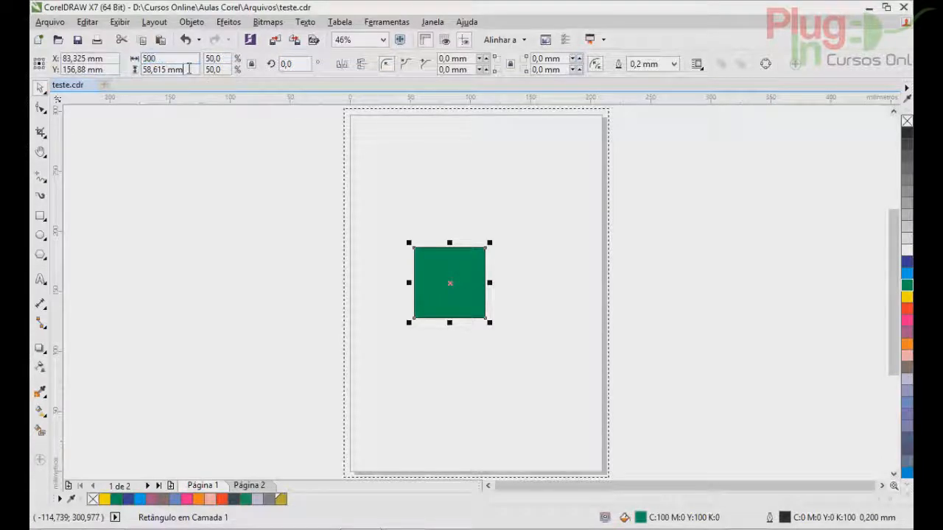
type("00")
left_click(221, 58)
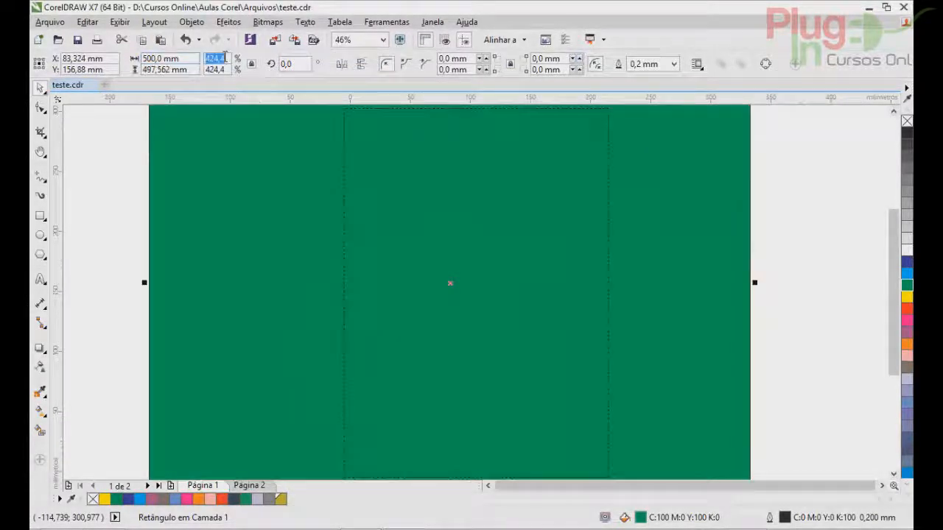
Step: Set the green square's width to 200 mm with its proportions locked
left_click_drag(197, 58, 33, 45)
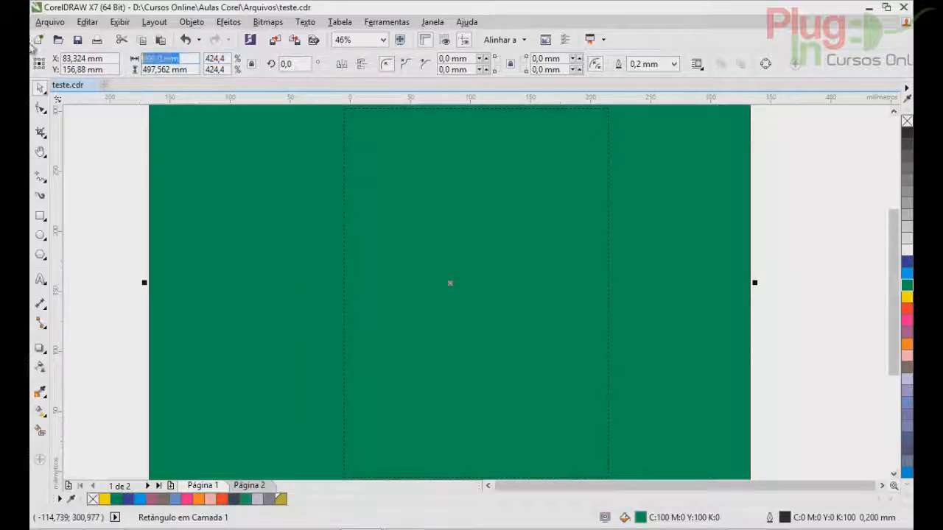
type("200")
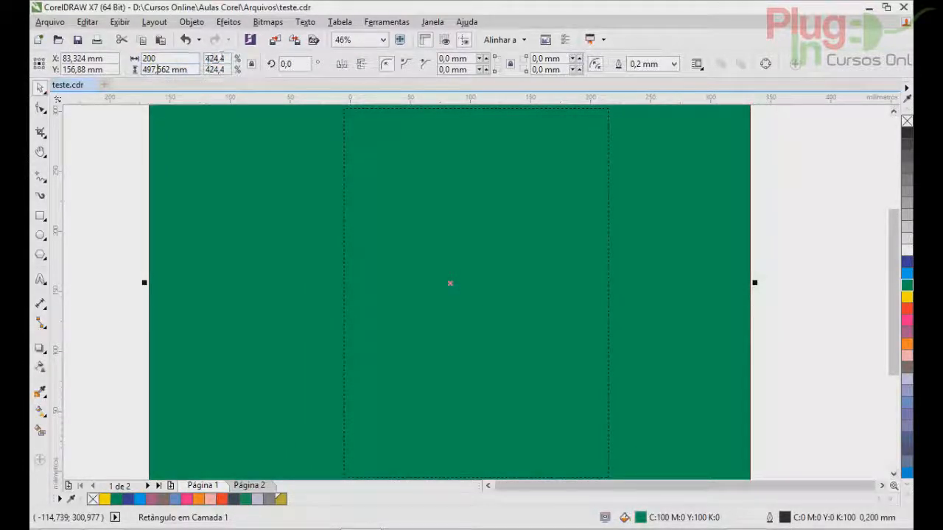
left_click(219, 57)
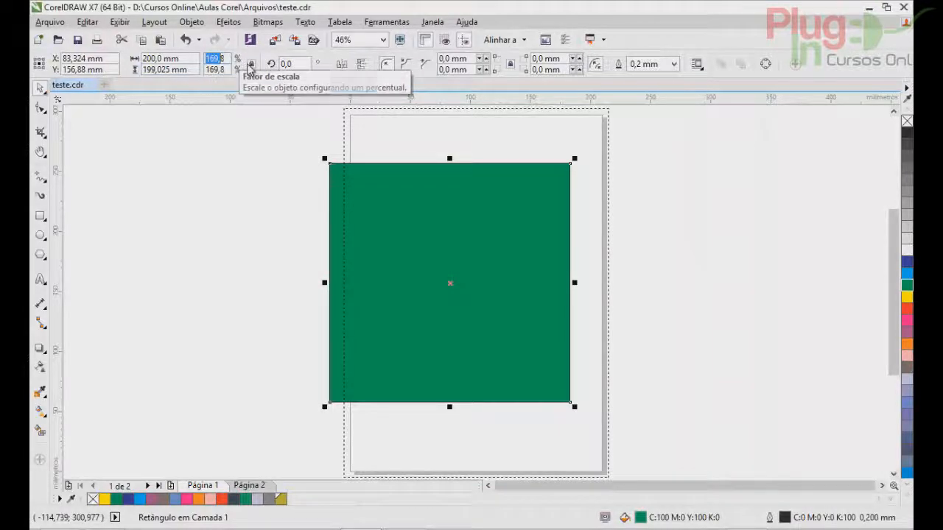
Step: Rotate the green square to an angle of 70 degrees
key("Tab")
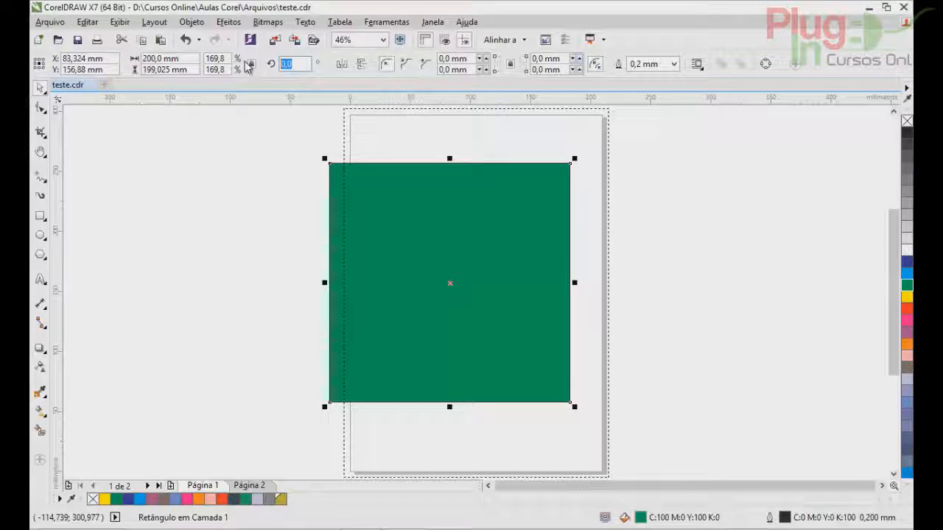
type("70")
key("Return")
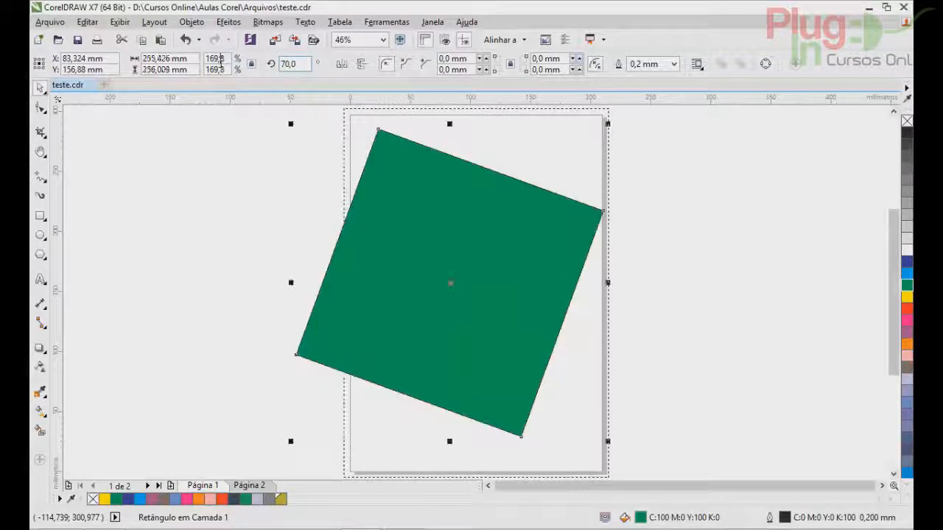
Step: Mirror the rotated square horizontally four times, flipping it back and forth
left_click(349, 70)
left_click(348, 70)
left_click(348, 69)
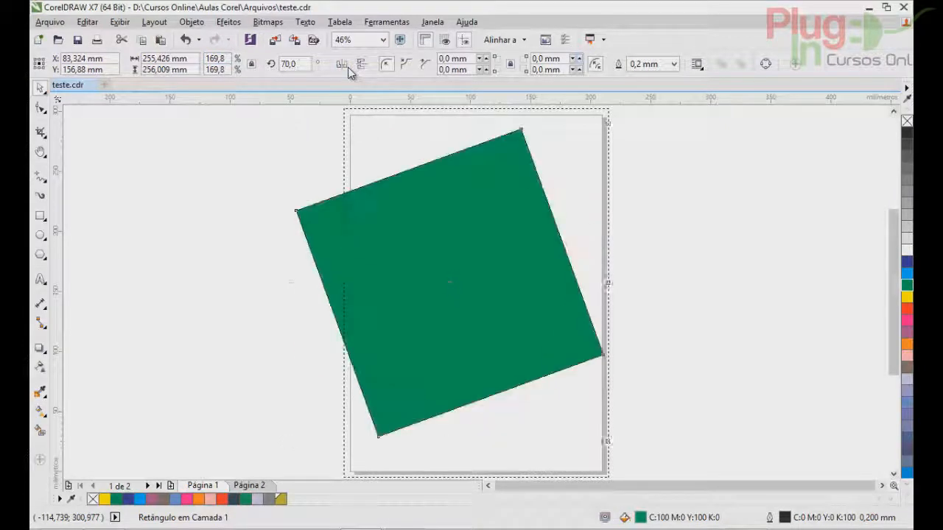
left_click(342, 65)
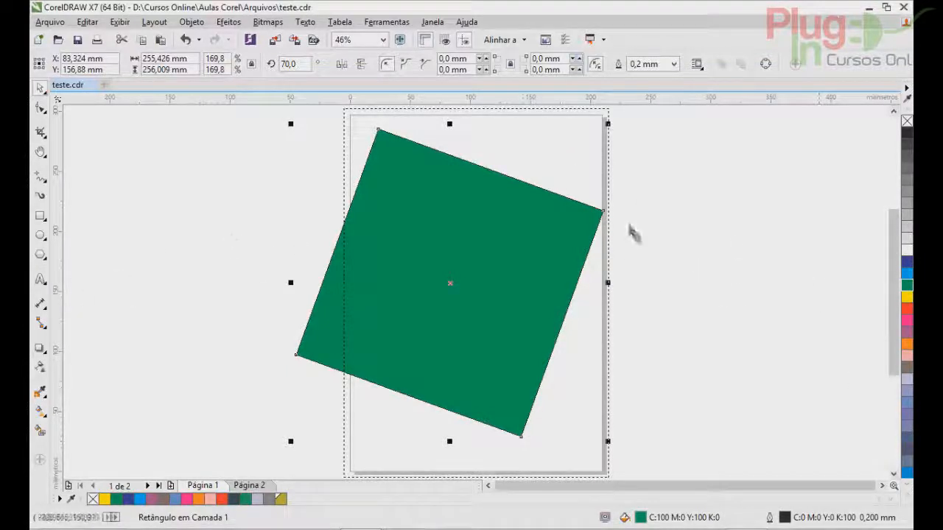
Step: Mirror the rotated square vertically four times, flipping it back and forth
left_click(360, 66)
left_click(360, 66)
left_click(360, 67)
left_click(360, 65)
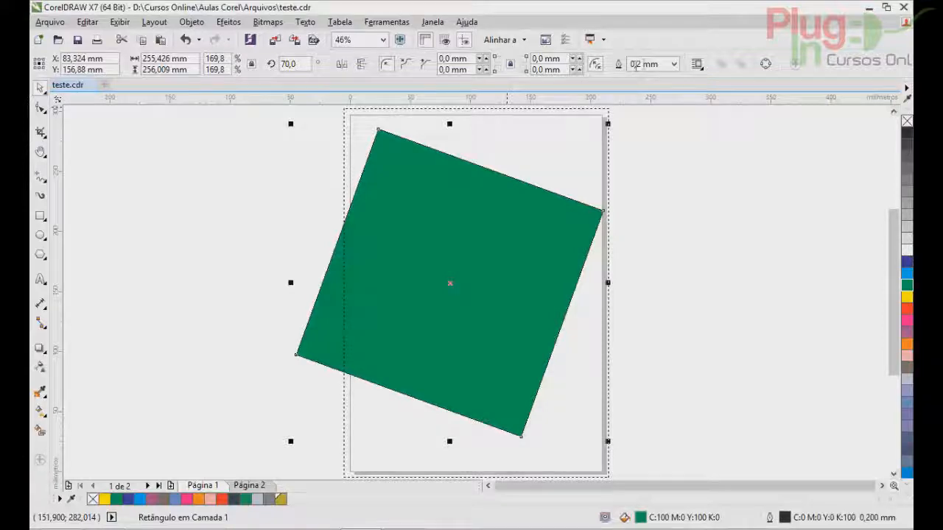
Step: Set the rotated square's outline width to 3.0 mm
left_click(675, 64)
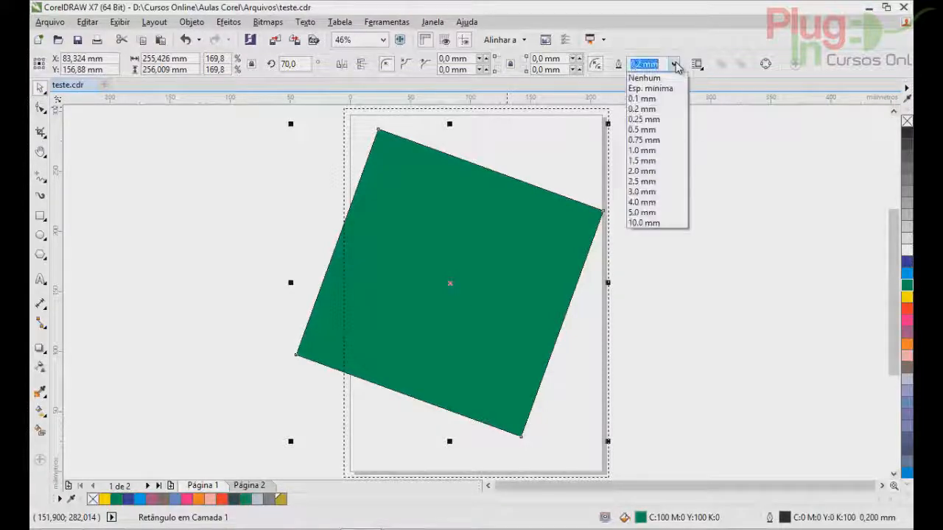
left_click(665, 196)
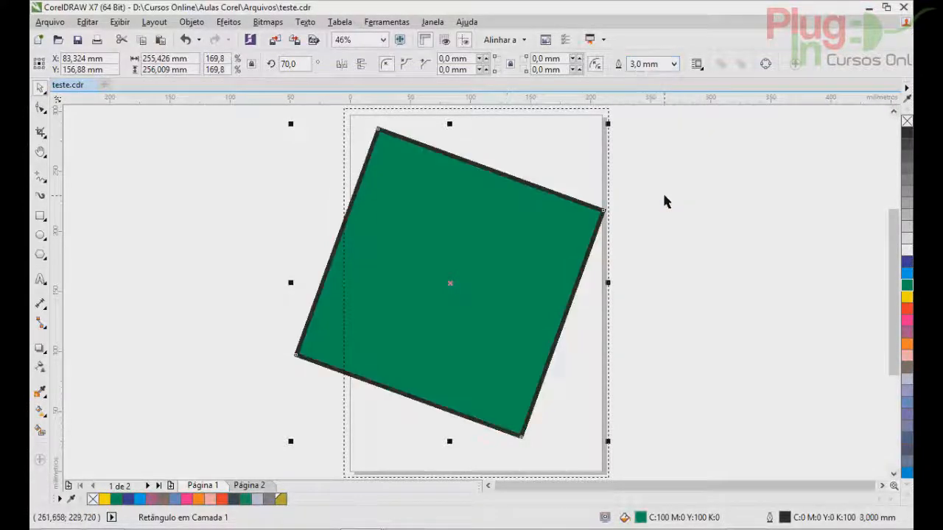
Step: Examine the text wrapping styles available for the rotated green square, leaving the current style in place
left_click(697, 64)
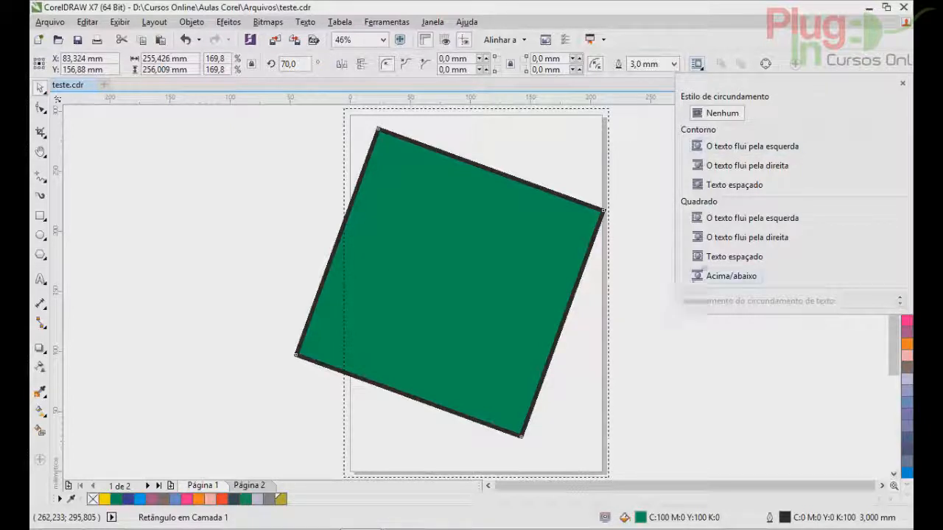
left_click(697, 65)
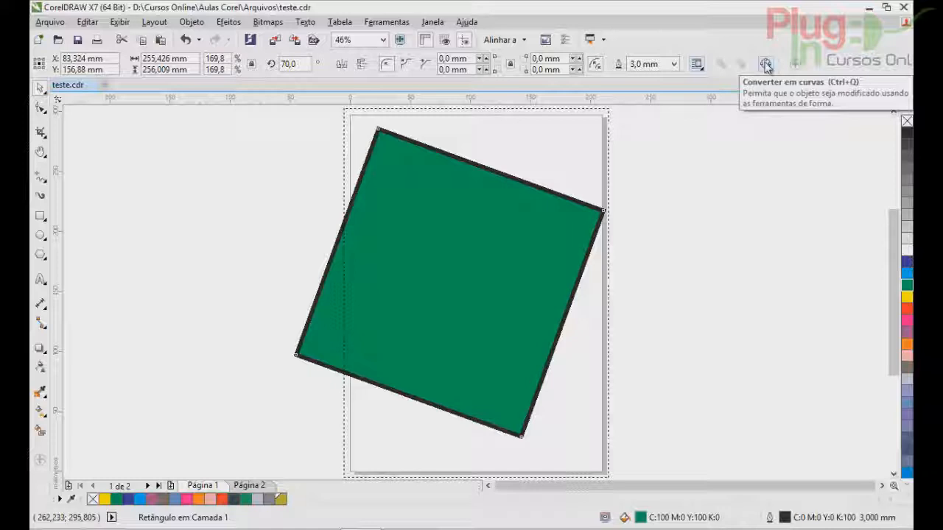
Step: Reselect the rotated square, shrink it proportionally to about 180 mm wide, and move its center to about X 97 mm, Y 192 mm
left_click(374, 212)
left_click(237, 196)
left_click(366, 204)
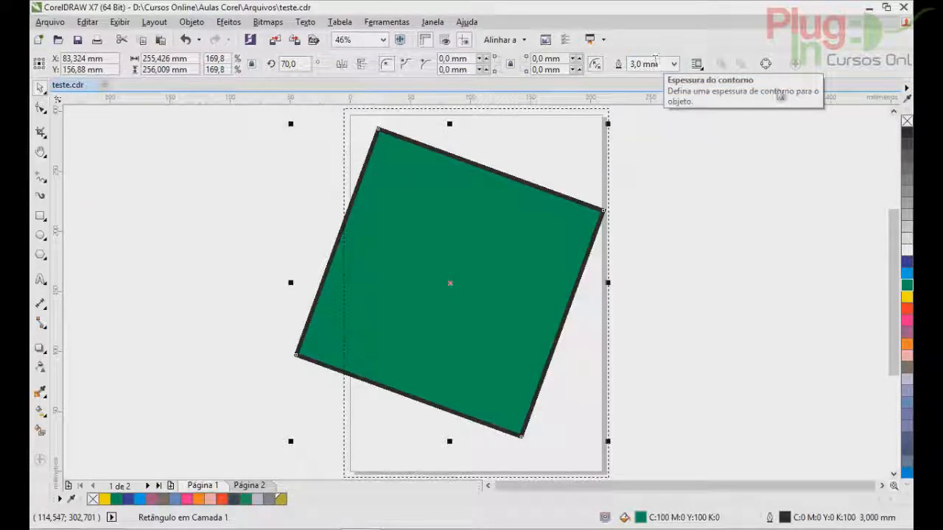
left_click_drag(290, 124, 381, 214)
left_click_drag(550, 317, 522, 229)
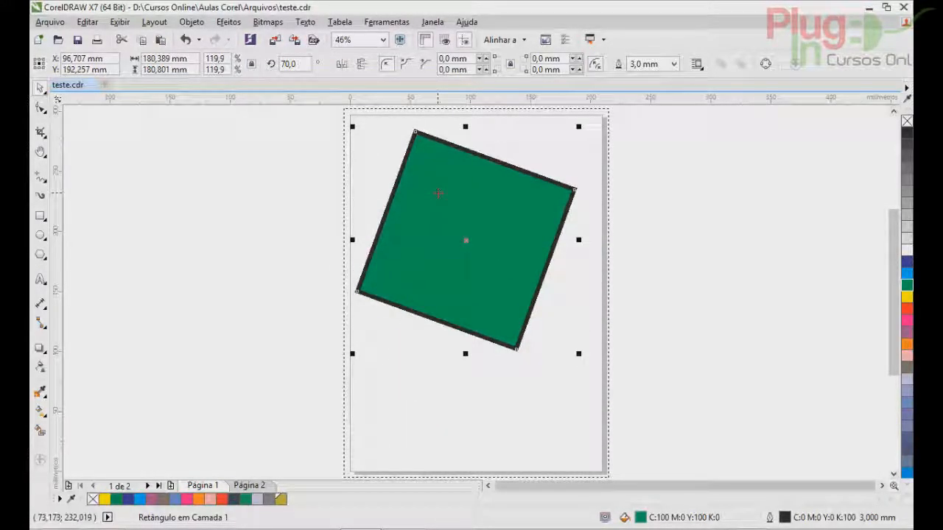
Step: Lock the rotated green square so that it cannot be edited
right_click(436, 193)
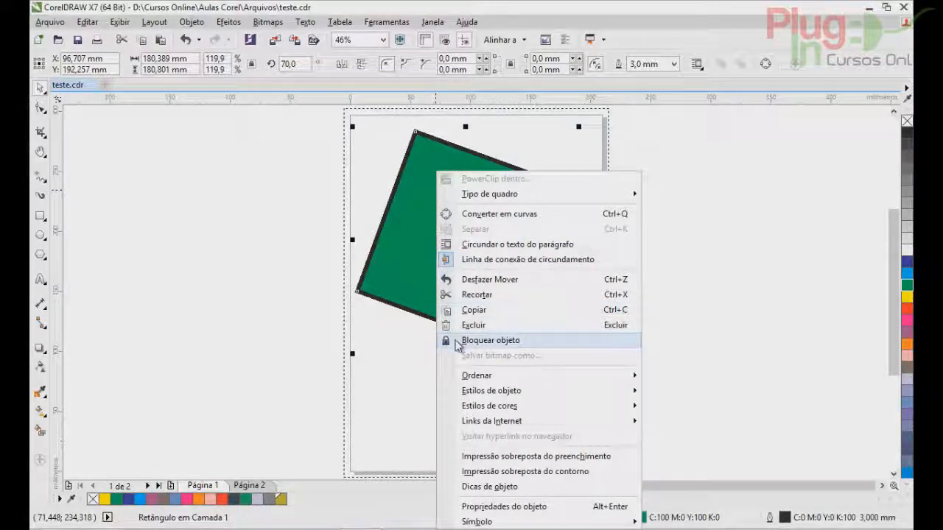
left_click(121, 22)
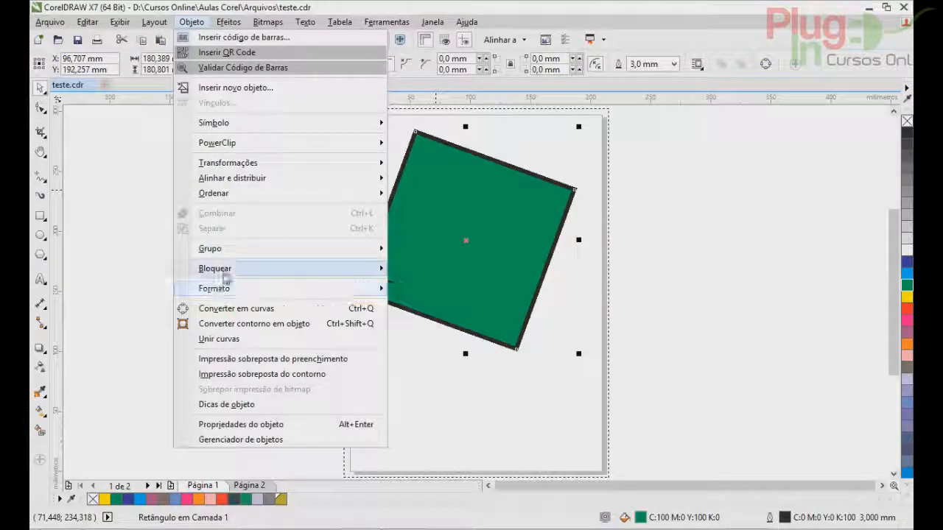
mouse_move(196, 271)
left_click(444, 272)
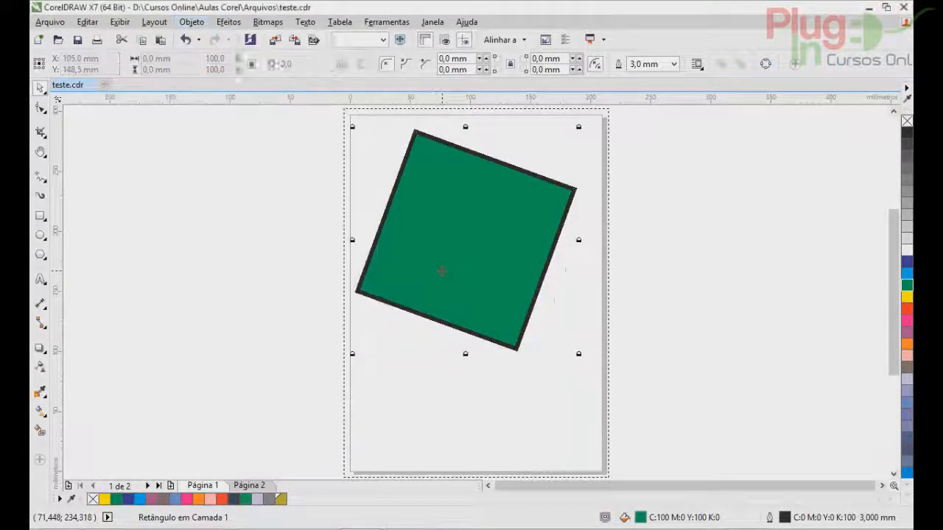
Step: Deselect the locked green square, then reselect it on the page and unlock it
left_click(768, 193)
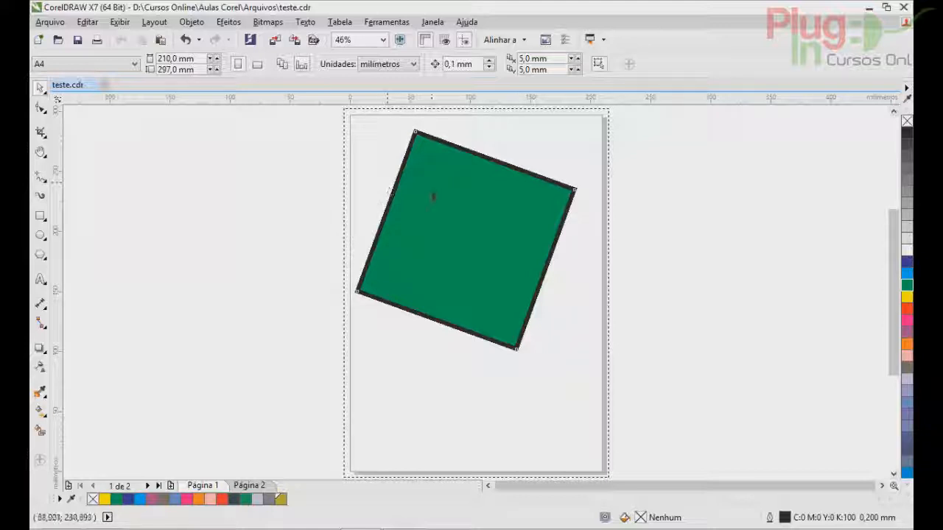
left_click(492, 233)
left_click(541, 153)
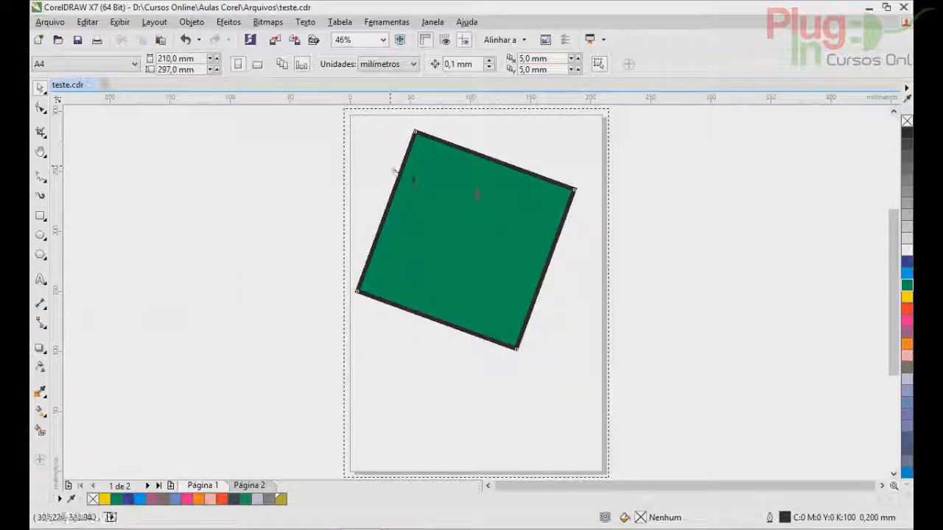
right_click(475, 190)
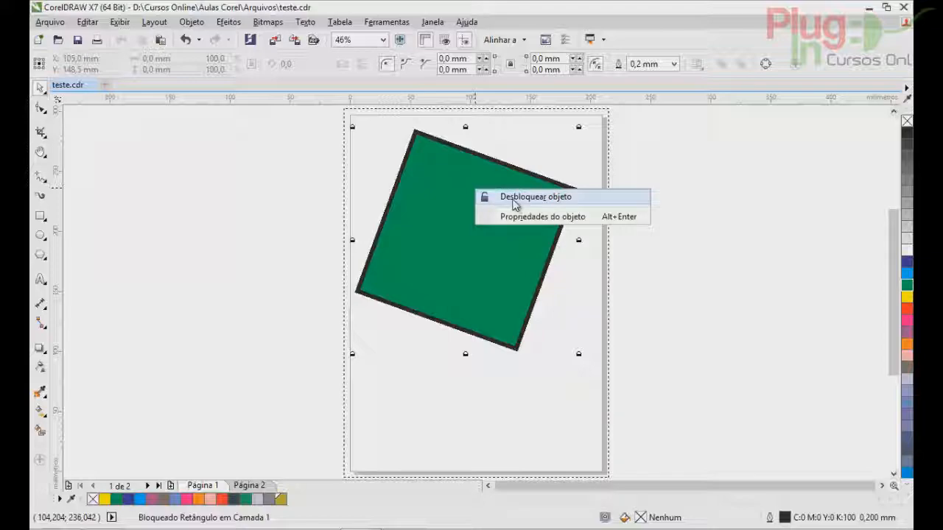